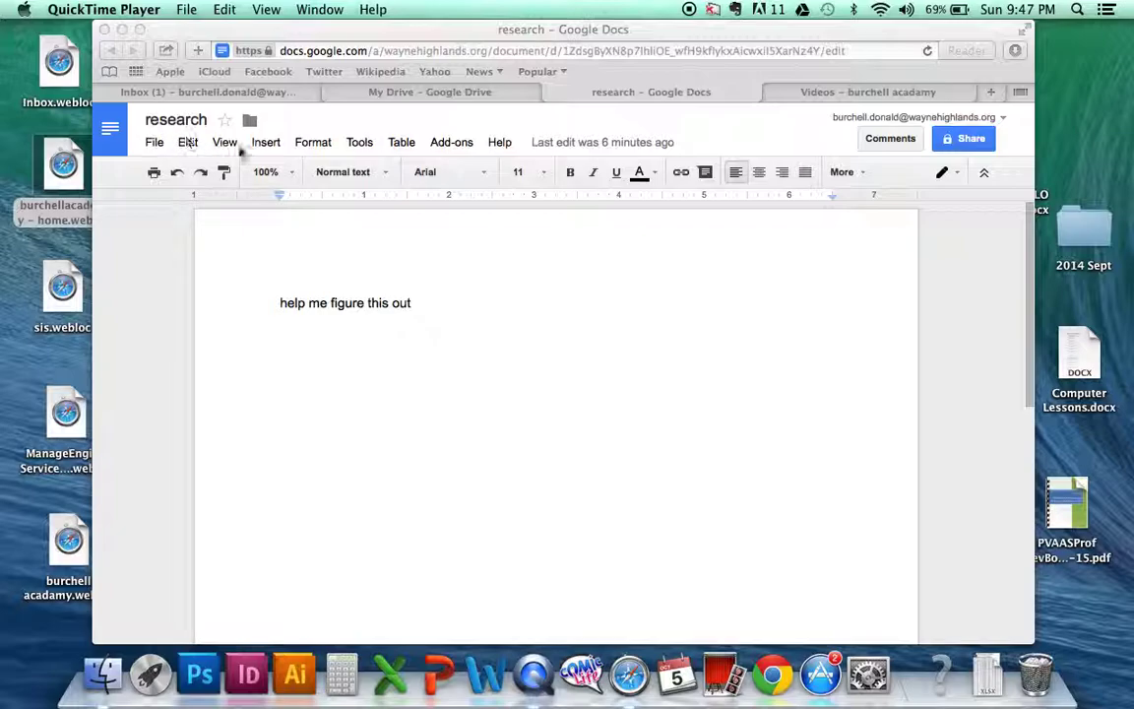
Check the file types that can be created in Google Drive and return to the research document.
{"action": "left_click", "coordinate": [405, 93]}
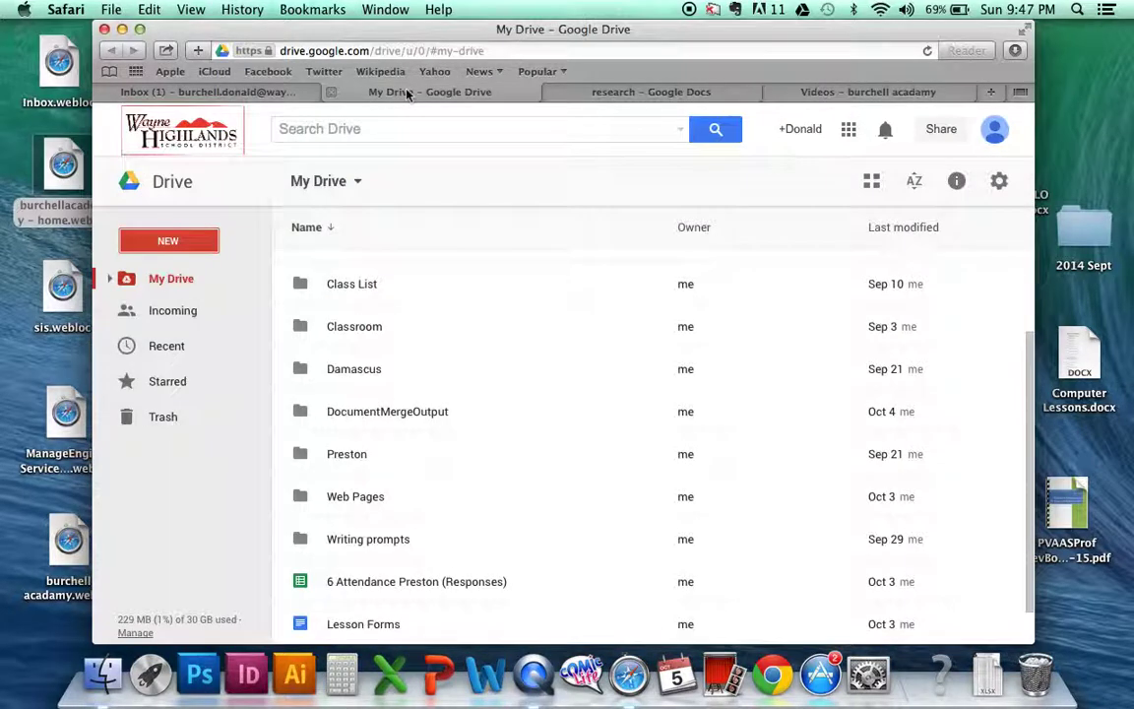
{"action": "left_click", "coordinate": [190, 245]}
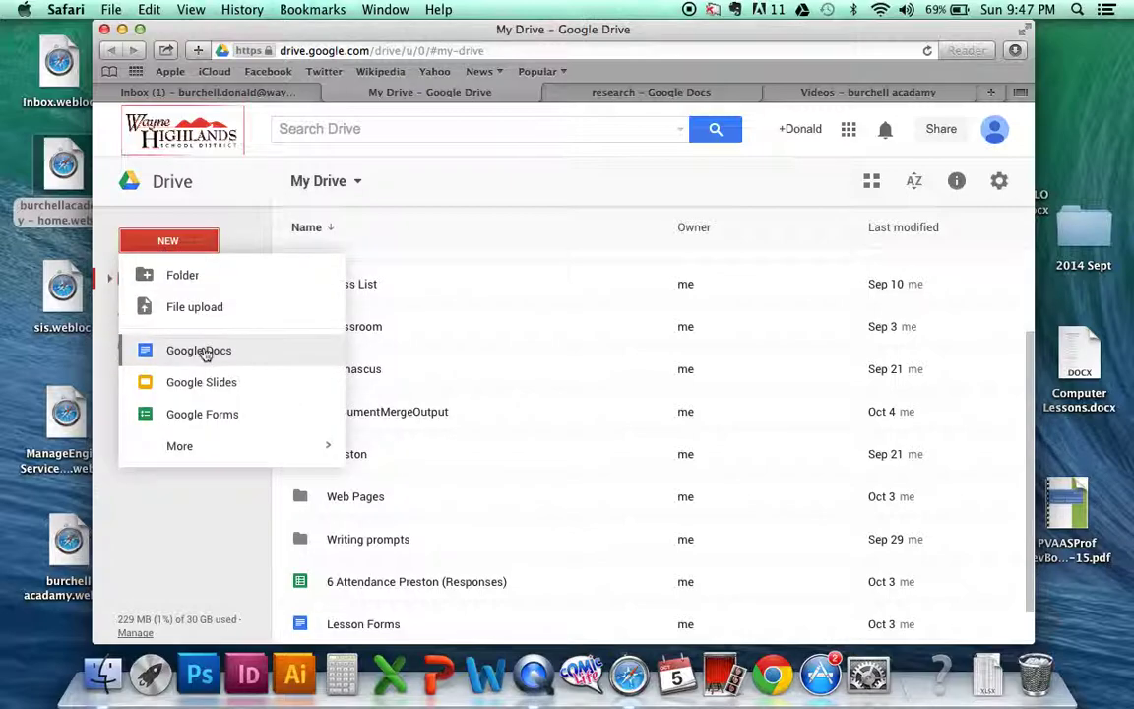
{"action": "left_click", "coordinate": [586, 94]}
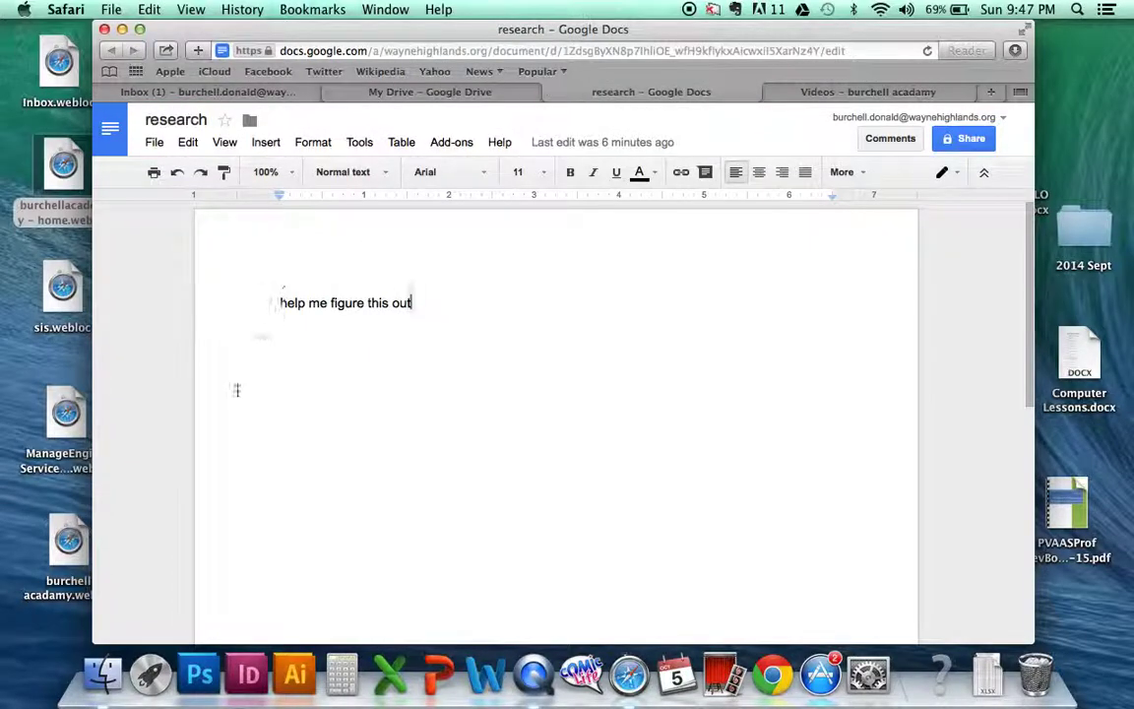
Confirm "research" as the document's name.
{"action": "left_click", "coordinate": [185, 120]}
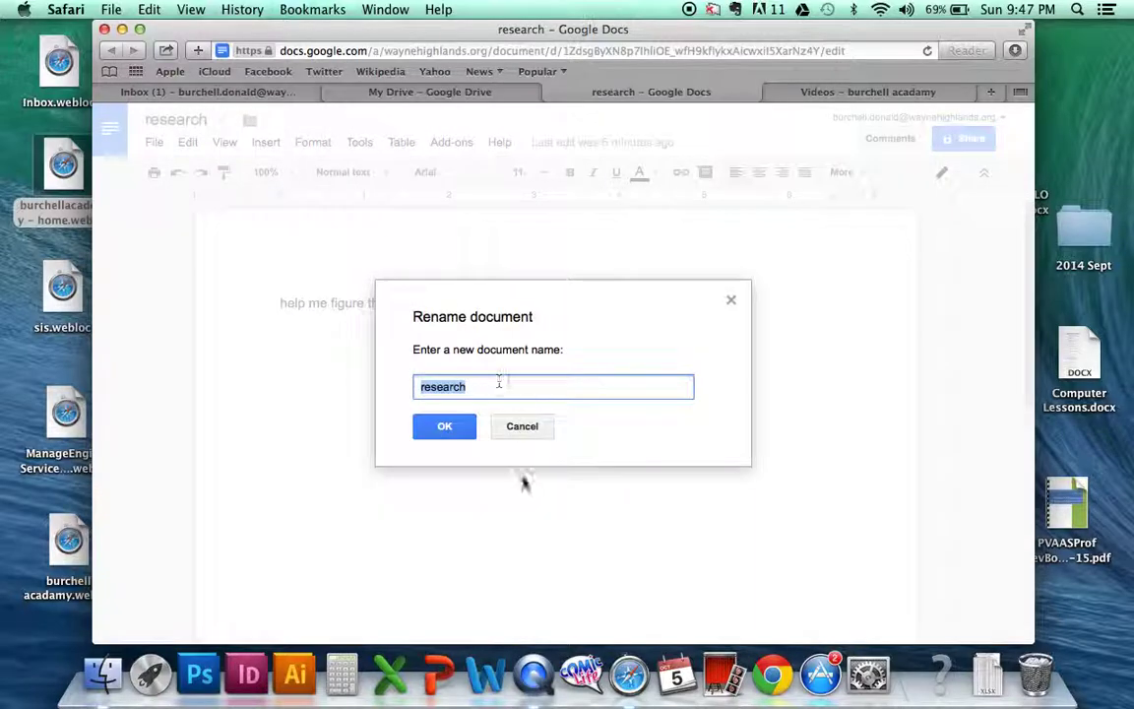
{"action": "left_click", "coordinate": [446, 426]}
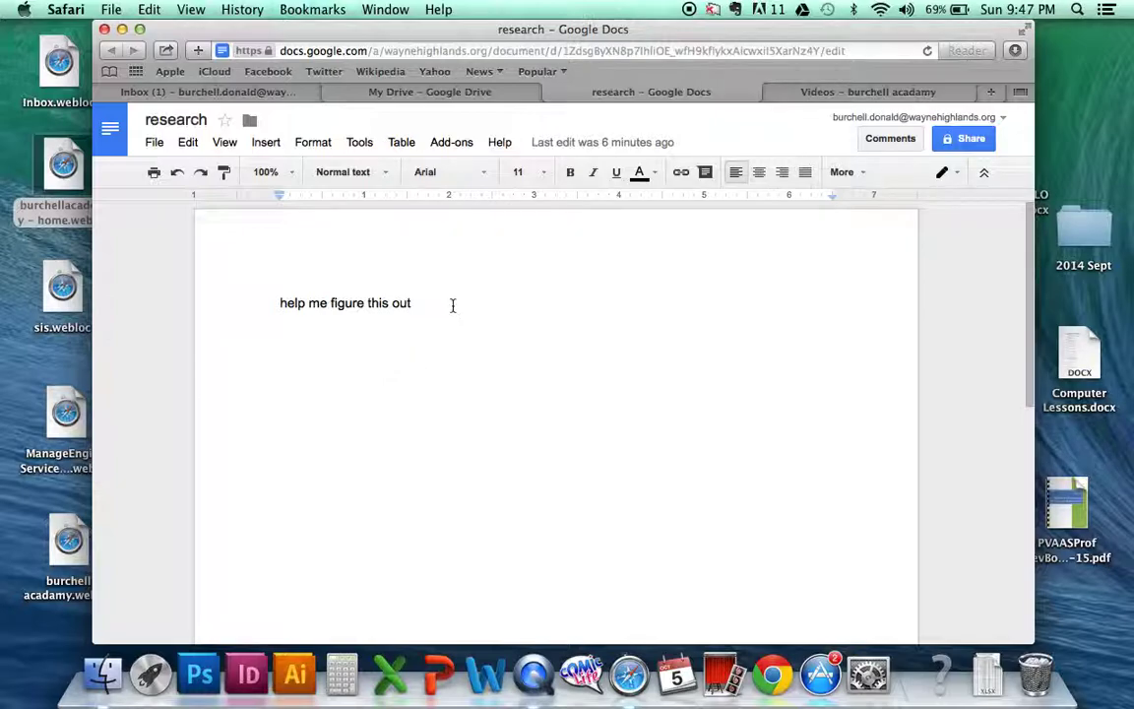
Install the free EasyBib Bibliography Creator add-on, accept its permission request, and dismiss its introduction.
{"action": "left_click", "coordinate": [458, 144]}
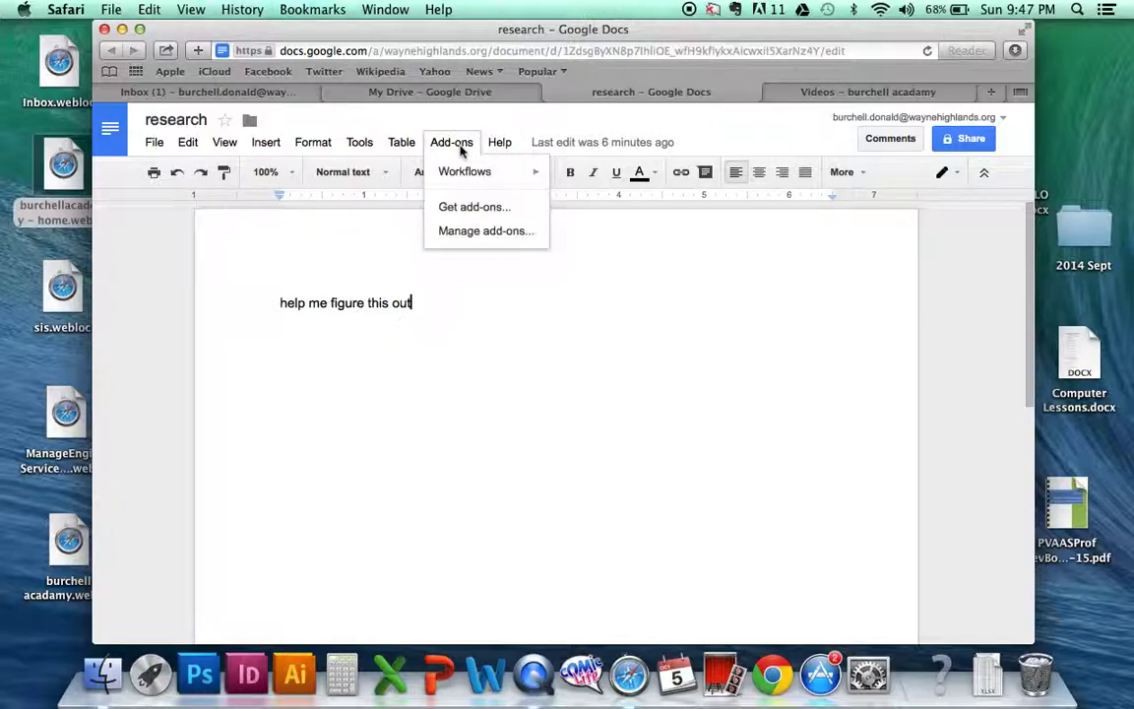
{"action": "mouse_move", "coordinate": [469, 176]}
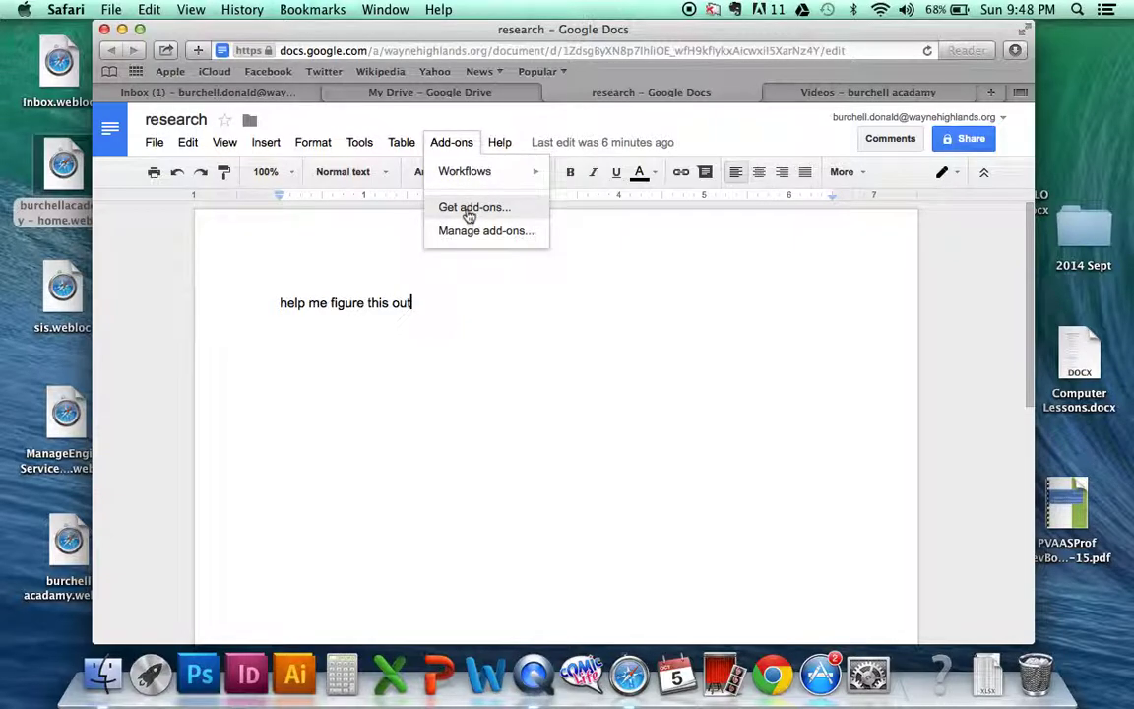
{"action": "left_click", "coordinate": [469, 212]}
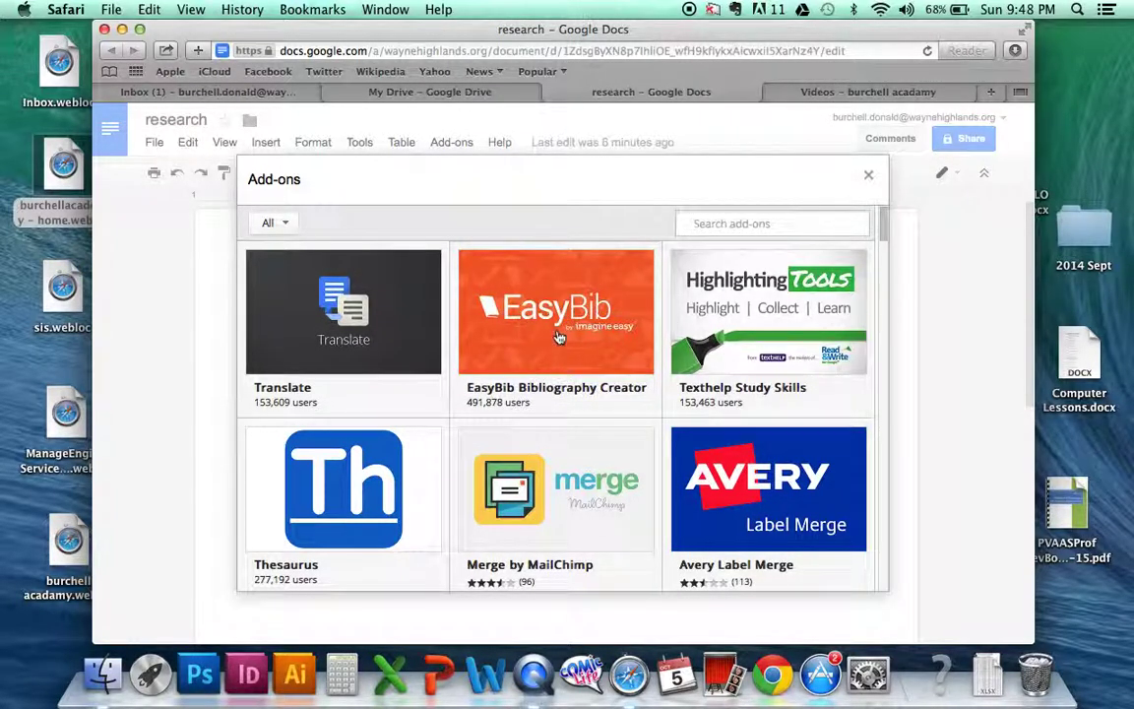
{"action": "mouse_move", "coordinate": [557, 335]}
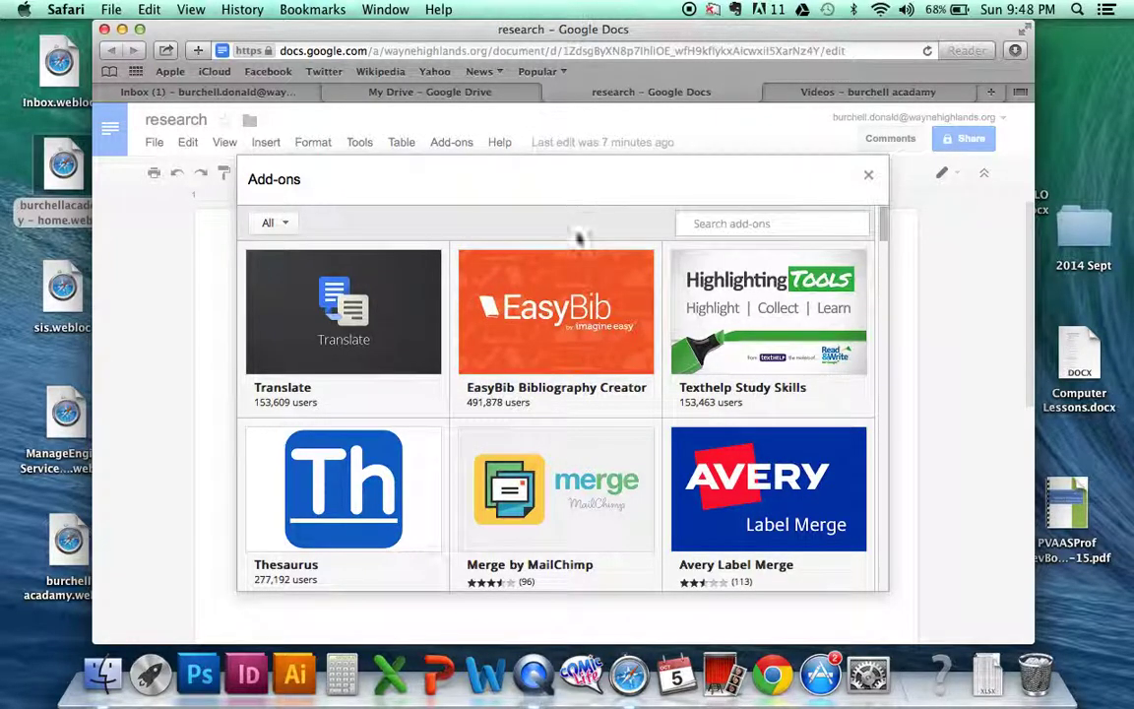
{"action": "mouse_move", "coordinate": [562, 379]}
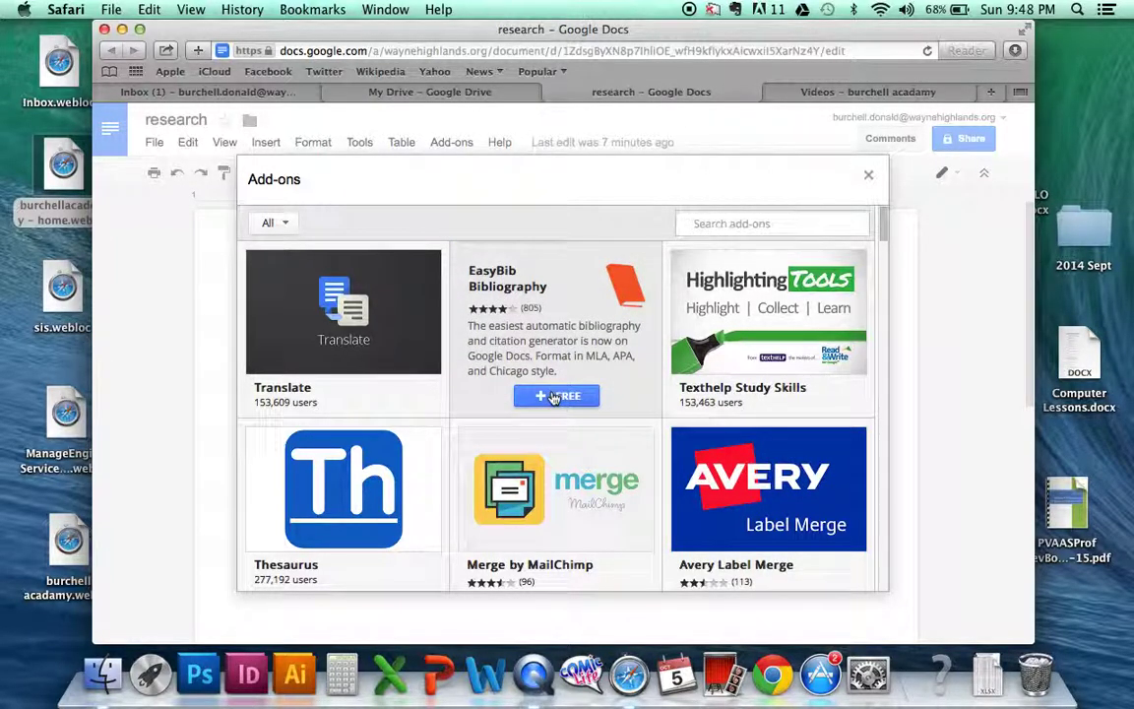
{"action": "left_click", "coordinate": [552, 397]}
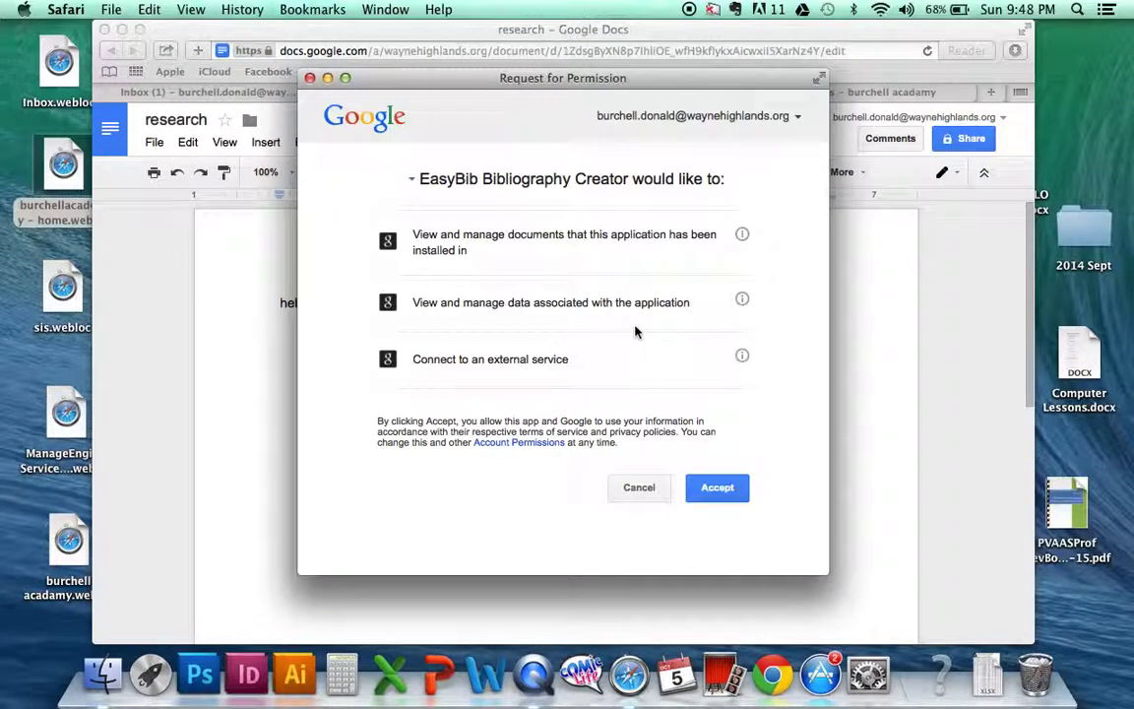
{"action": "left_click", "coordinate": [730, 497]}
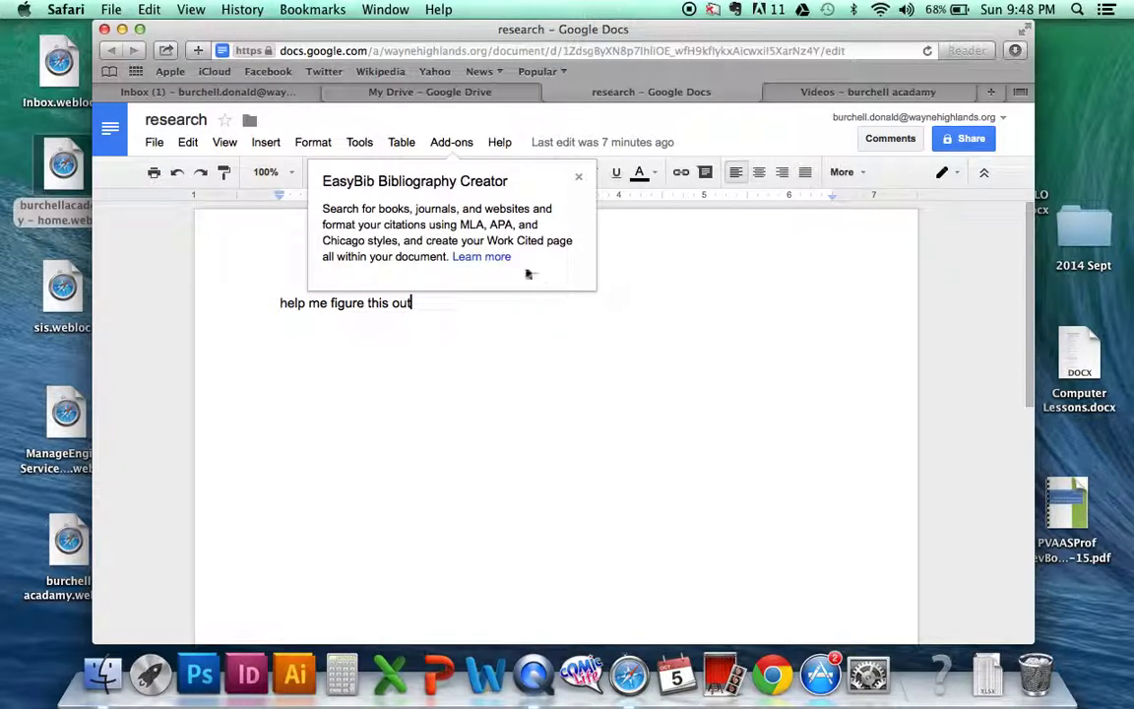
{"action": "left_click", "coordinate": [580, 179]}
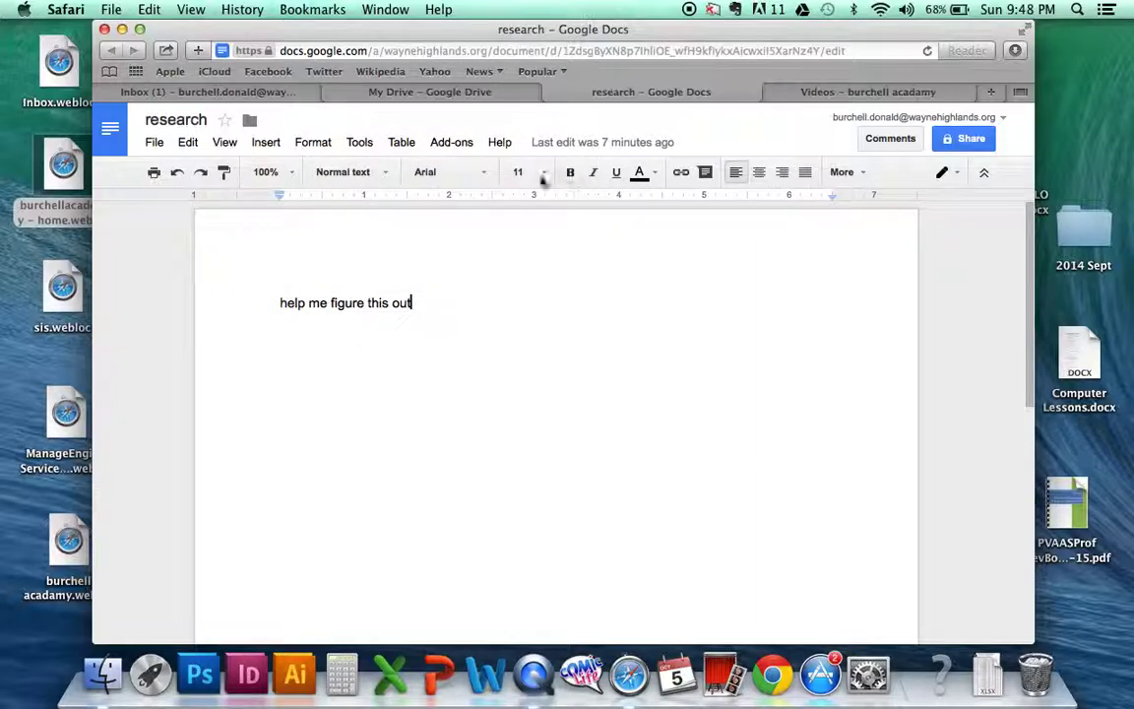
Remove the Workflows add-on from the installed add-ons and close the add-on manager.
{"action": "left_click", "coordinate": [472, 144]}
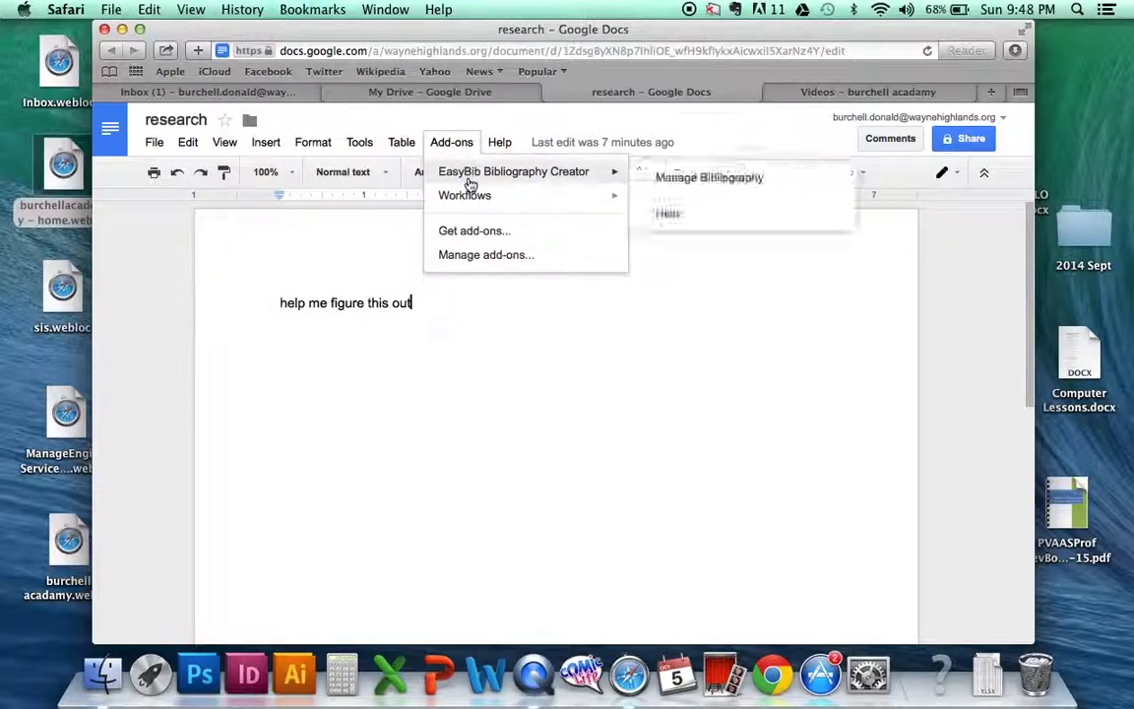
{"action": "mouse_move", "coordinate": [478, 203]}
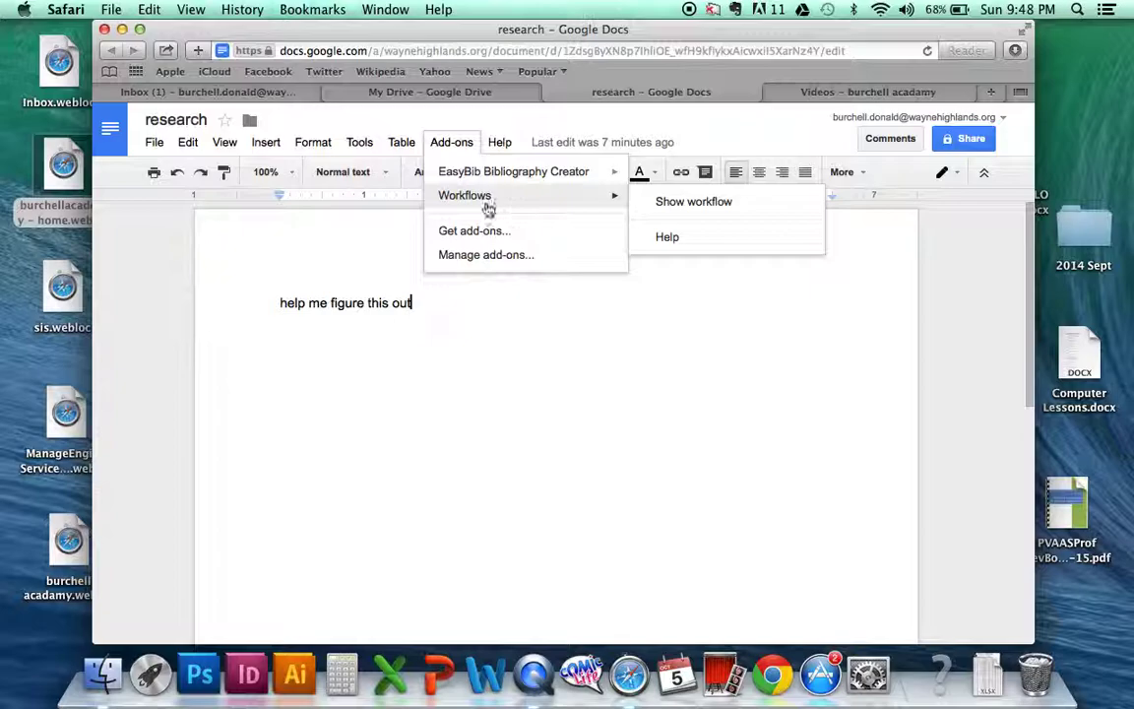
{"action": "left_click", "coordinate": [490, 255]}
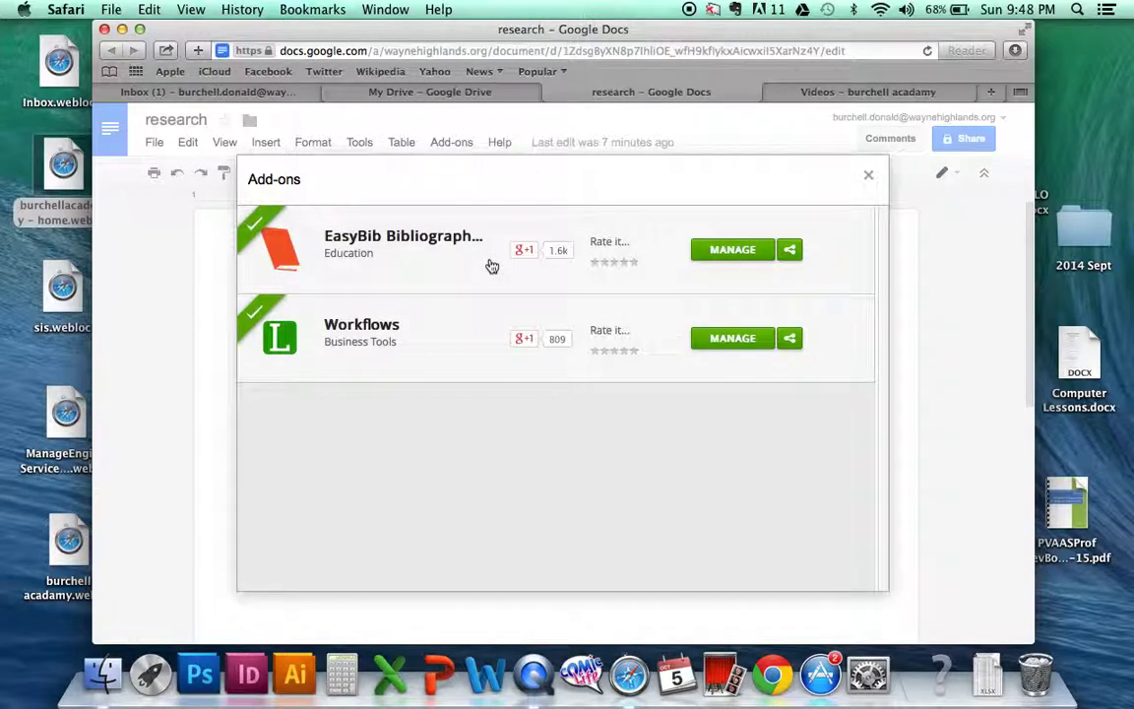
{"action": "left_click", "coordinate": [715, 340]}
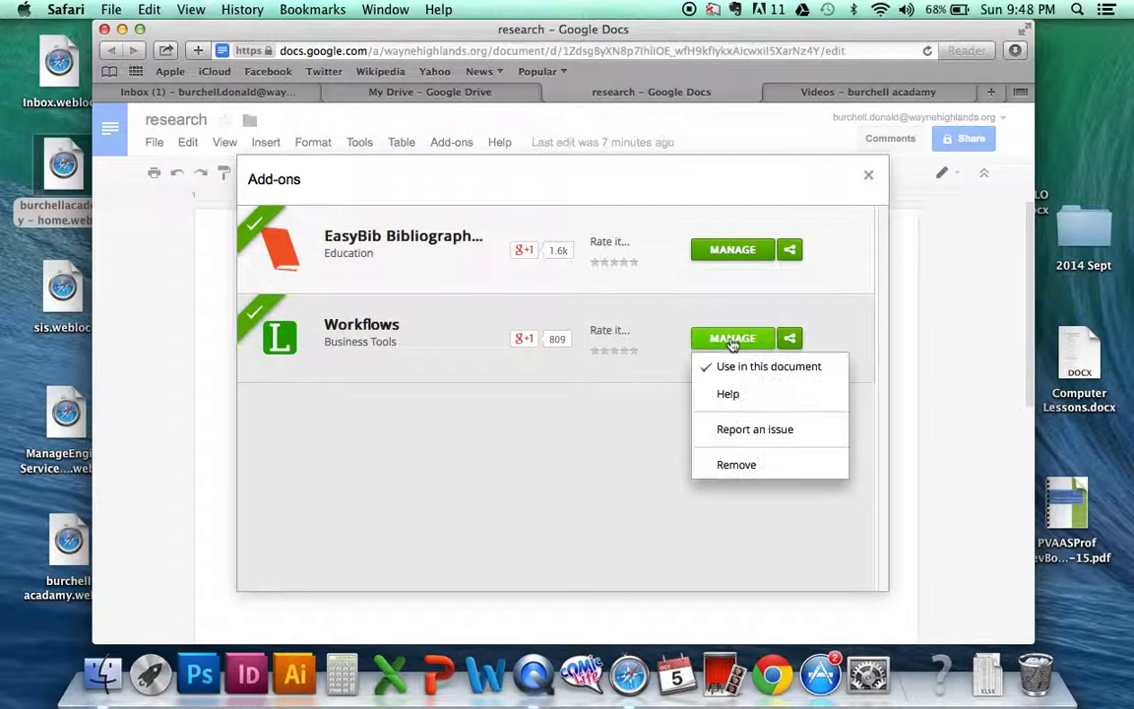
{"action": "left_click", "coordinate": [734, 466]}
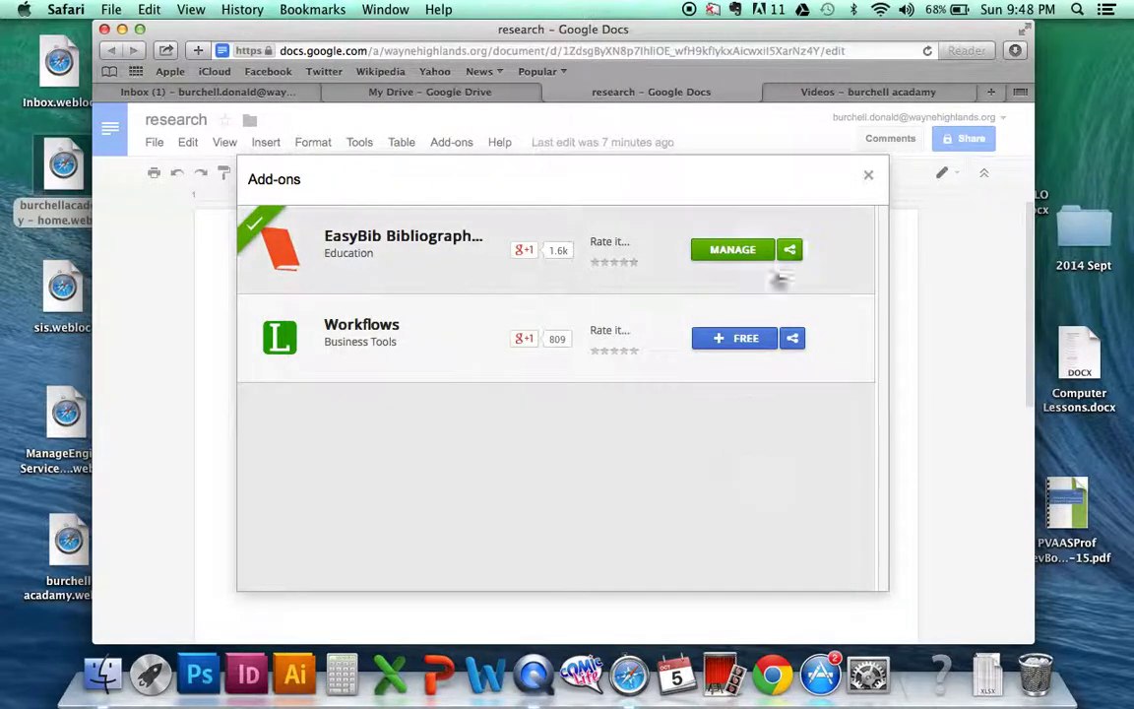
{"action": "left_click", "coordinate": [868, 175]}
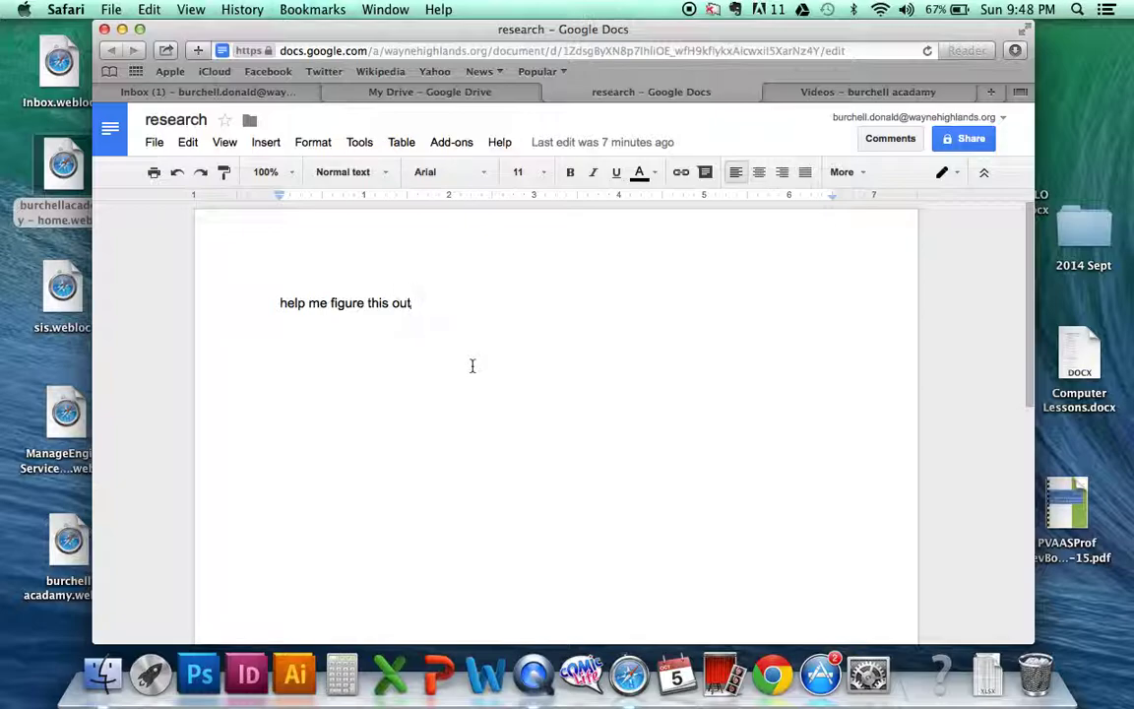
Open EasyBib's bibliography manager, search books for "The Giver", and cite the 1993 Houghton Mifflin edition by Lois Lowry.
{"action": "left_click", "coordinate": [453, 144]}
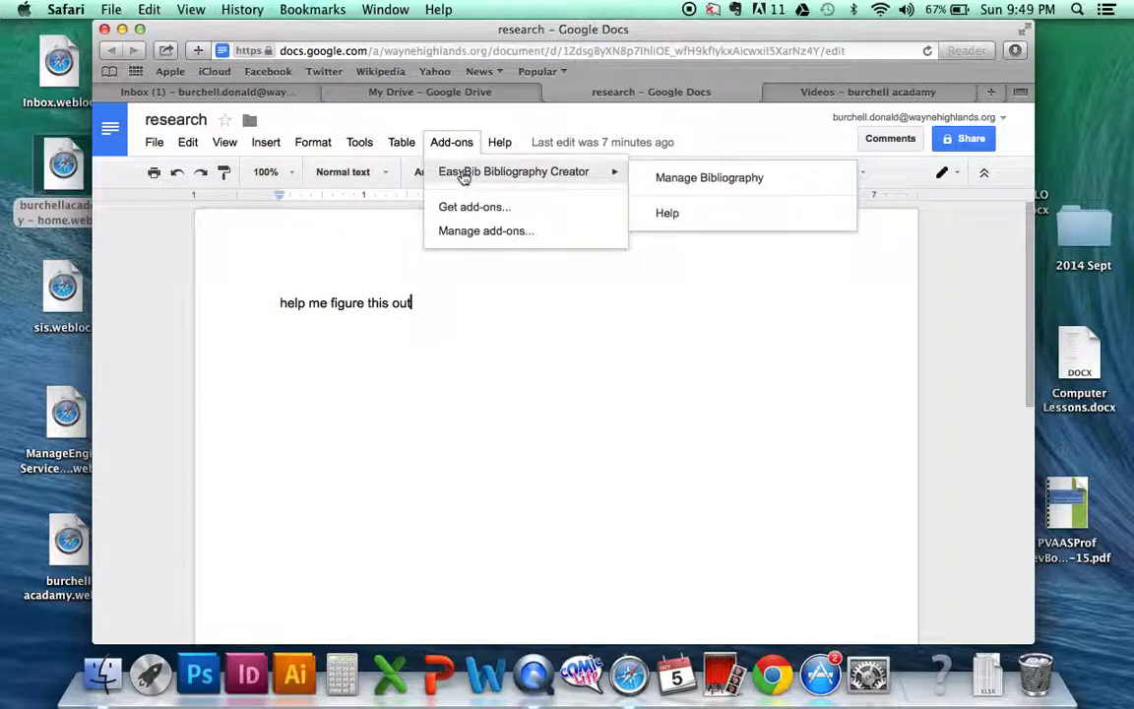
{"action": "left_click", "coordinate": [687, 181]}
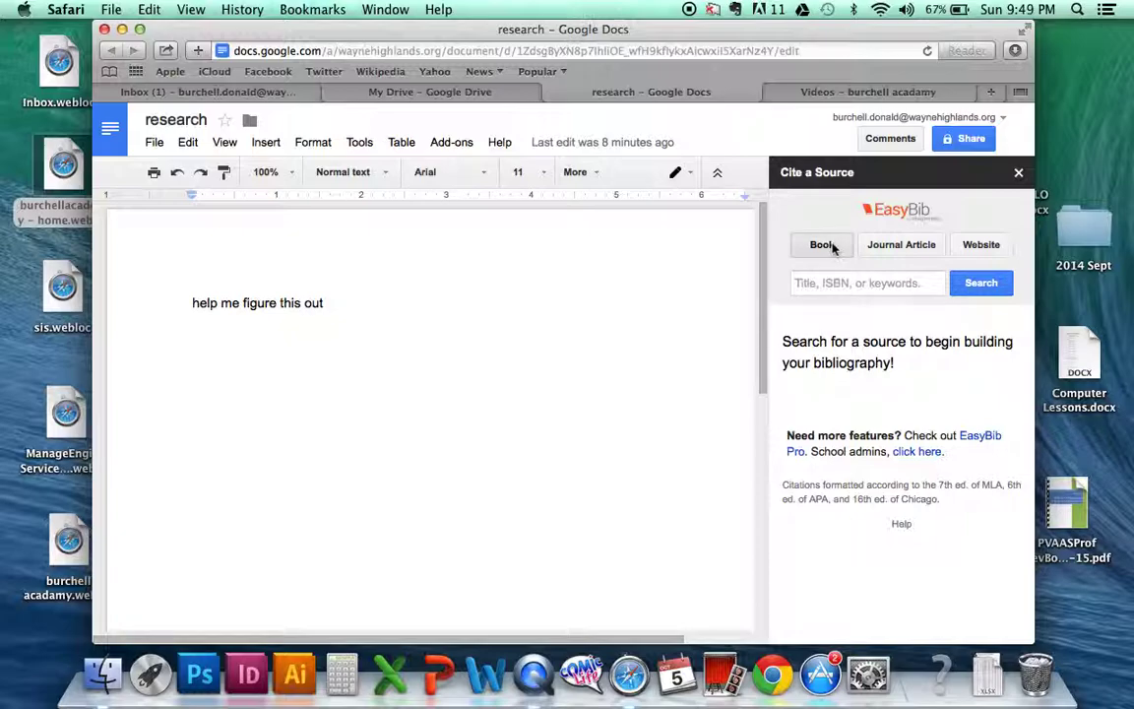
{"action": "left_click", "coordinate": [827, 285]}
{"action": "type", "text": "The Giver"}
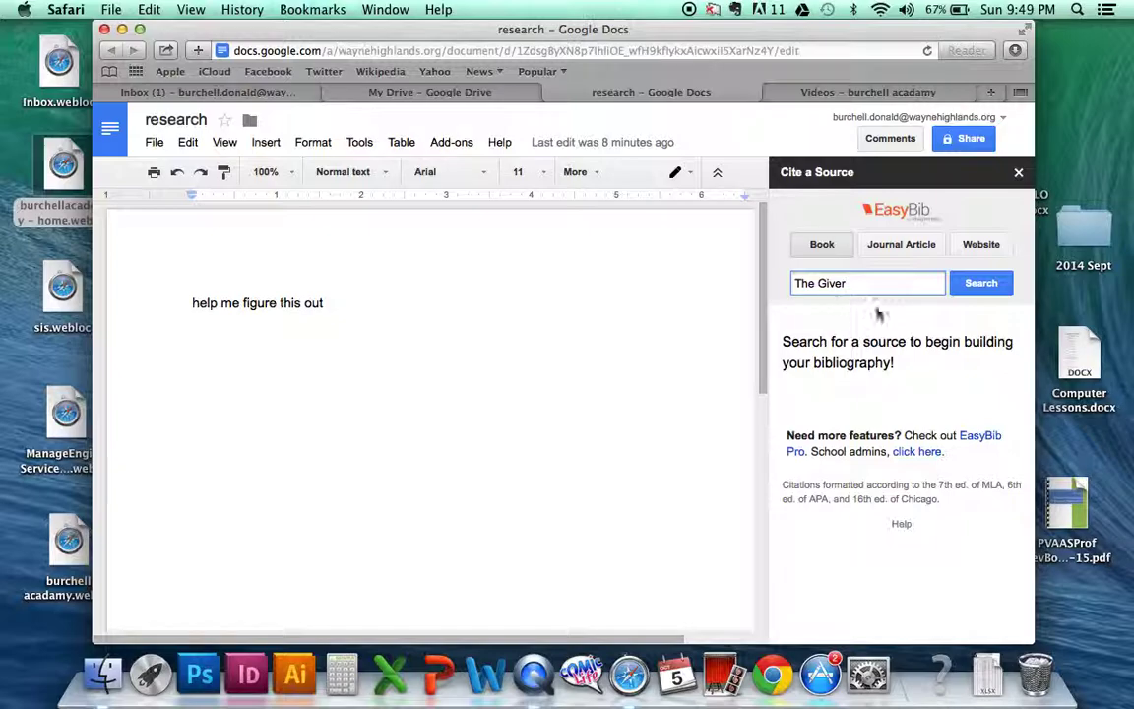
{"action": "left_click", "coordinate": [982, 284]}
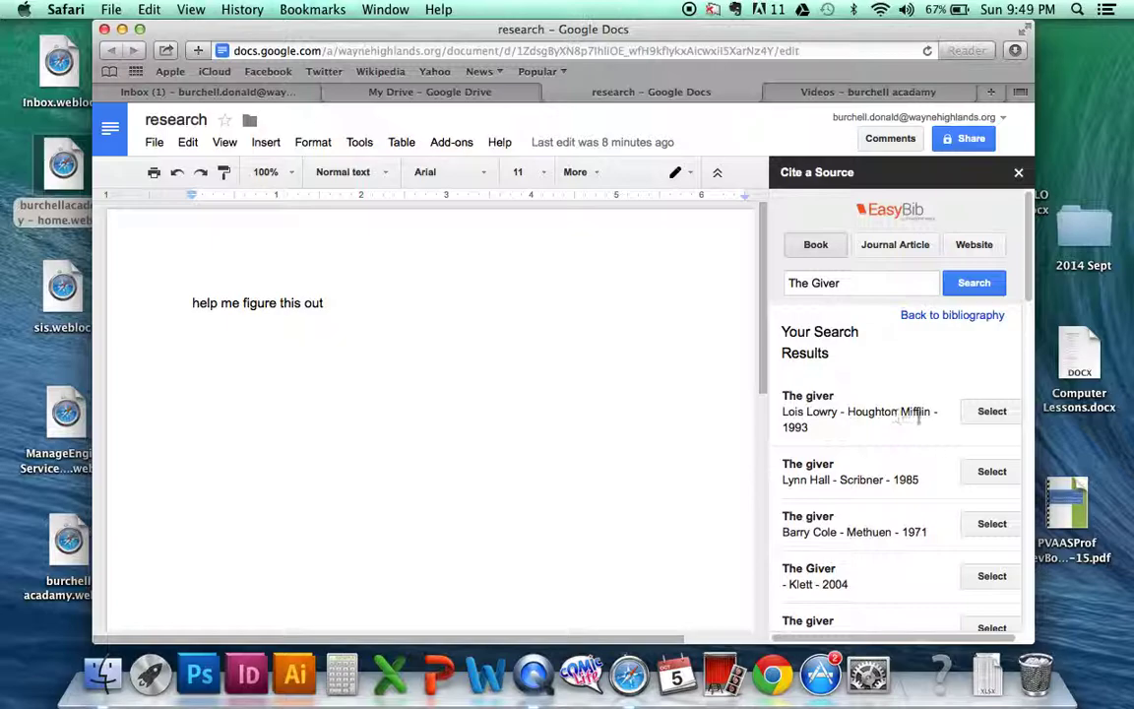
{"action": "left_click", "coordinate": [991, 413]}
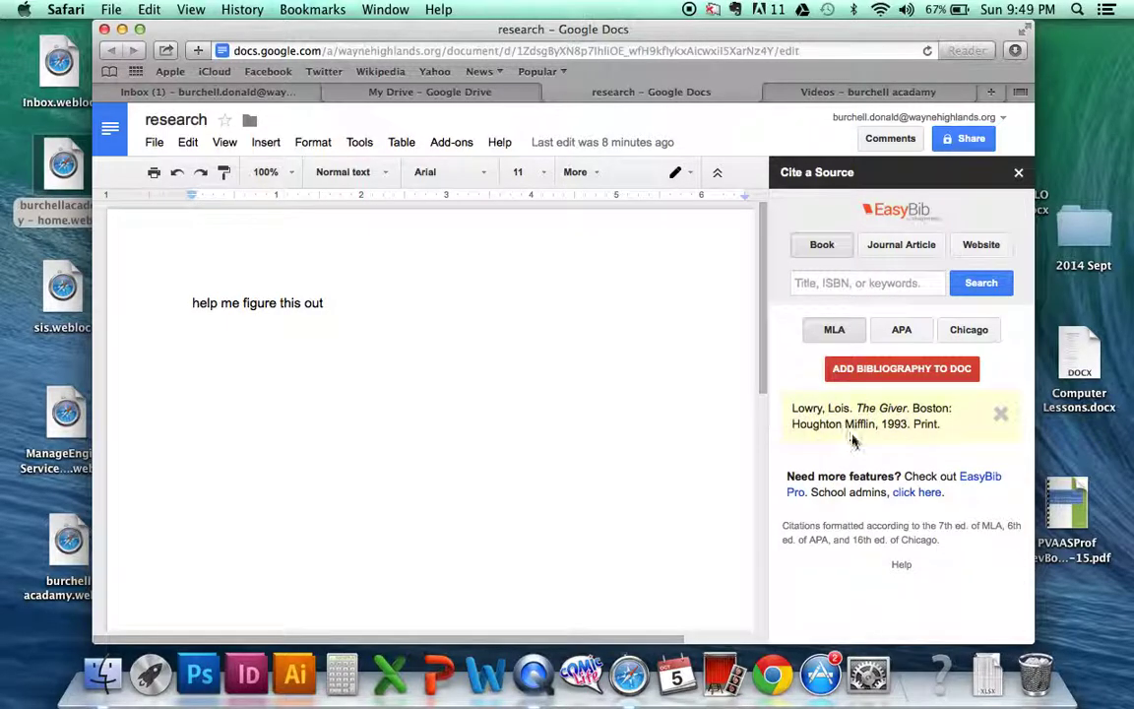
Preview the citation in APA and Chicago styles, set it back to MLA, and add the bibliography to the document.
{"action": "left_click", "coordinate": [901, 331]}
{"action": "left_click", "coordinate": [963, 332]}
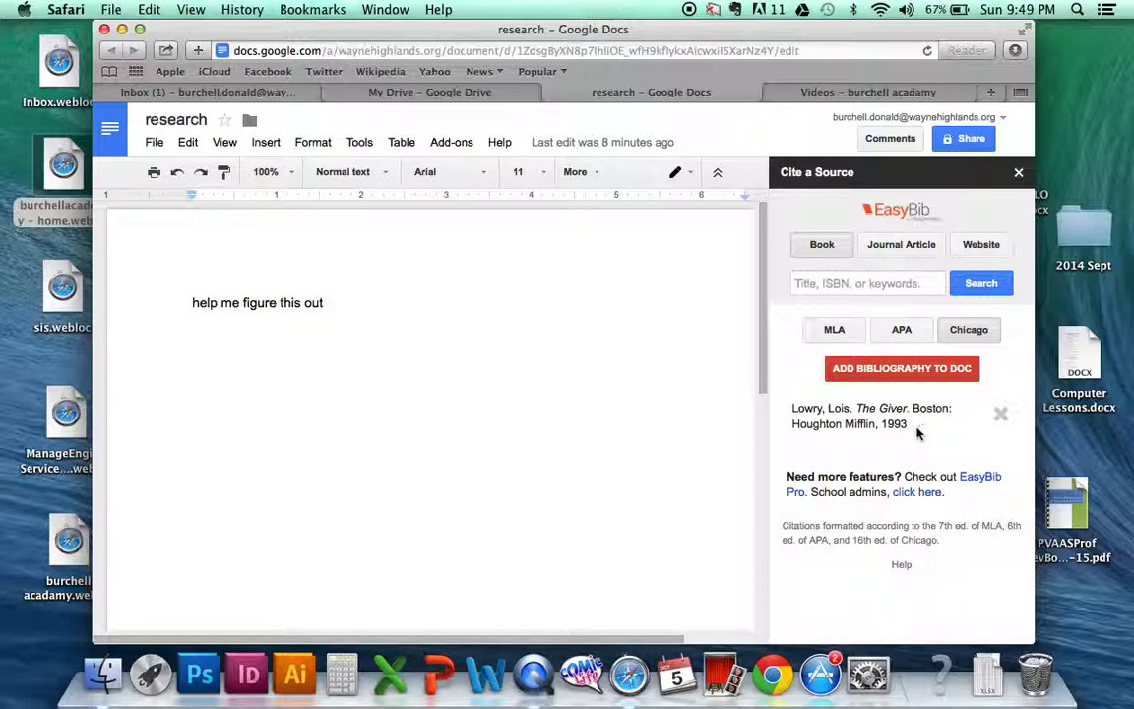
{"action": "left_click", "coordinate": [834, 332]}
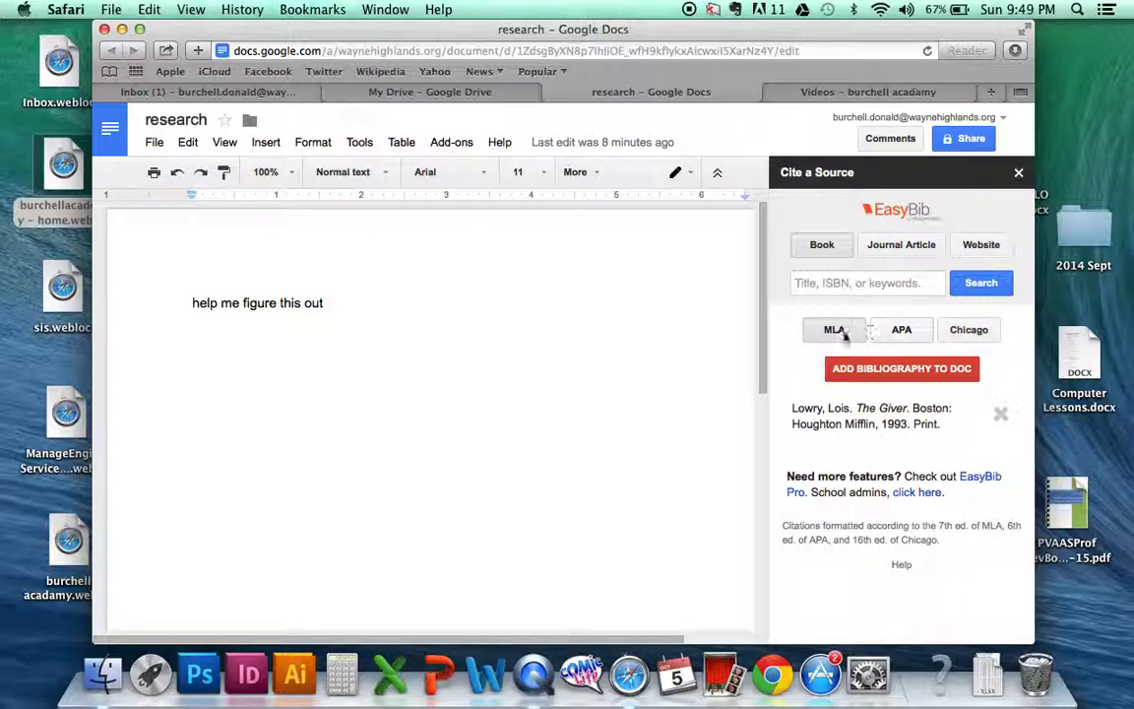
{"action": "left_click", "coordinate": [854, 374]}
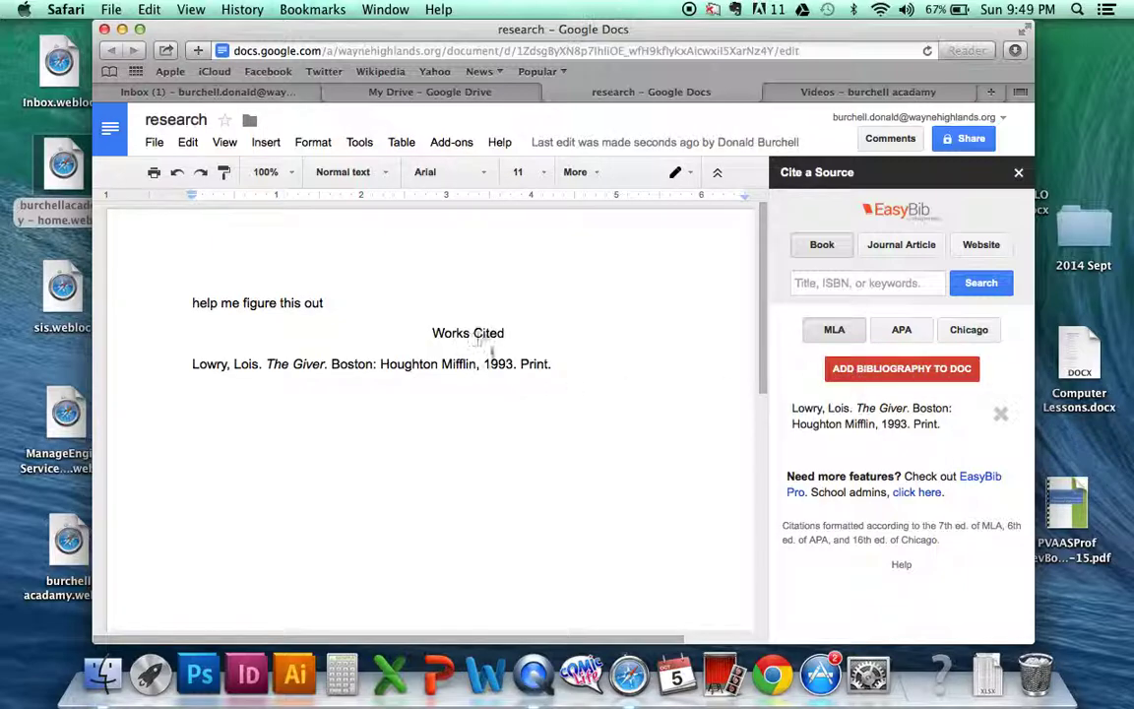
Set the citation source type to Website and copy the URL of the academy site's home page from its desktop shortcut.
{"action": "left_click", "coordinate": [966, 252]}
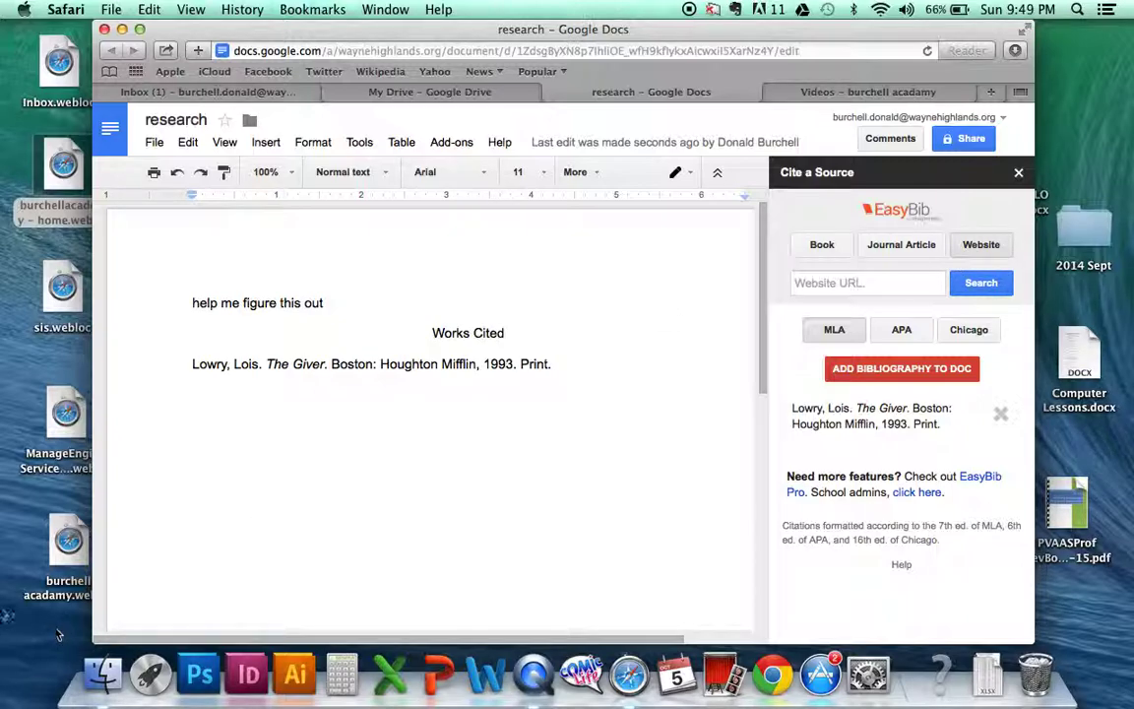
{"action": "left_click", "coordinate": [70, 542]}
{"action": "double_click", "coordinate": [70, 542]}
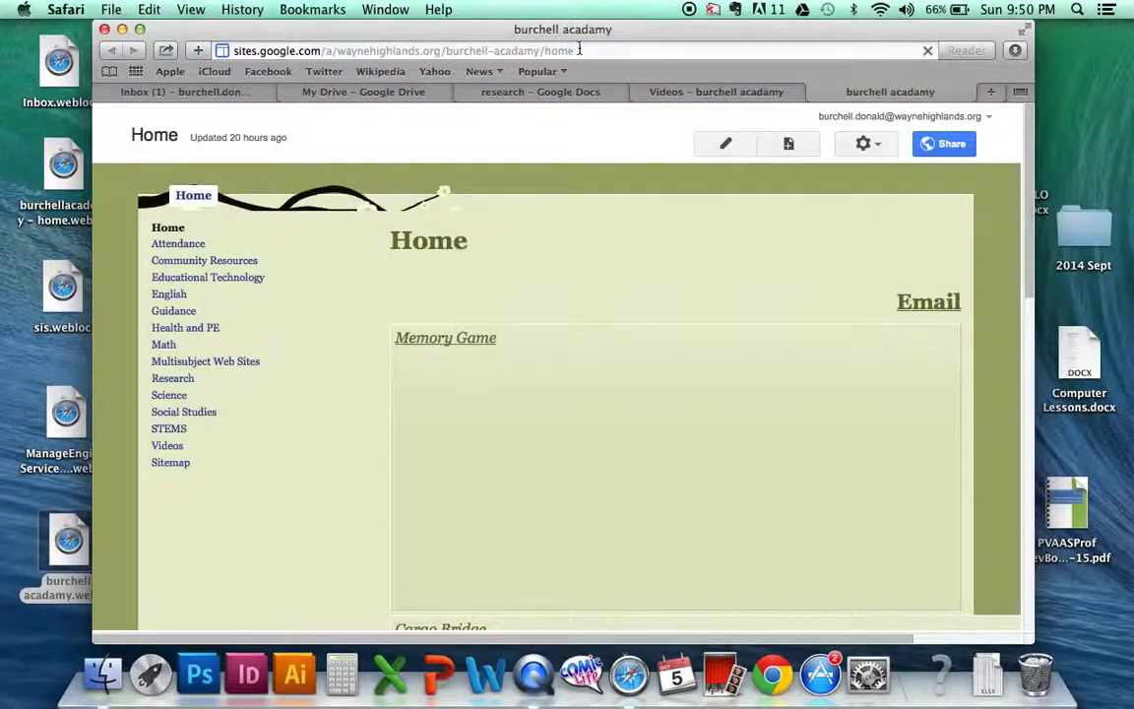
{"action": "left_click_drag", "start_coordinate": [579, 50], "coordinate": [219, 59]}
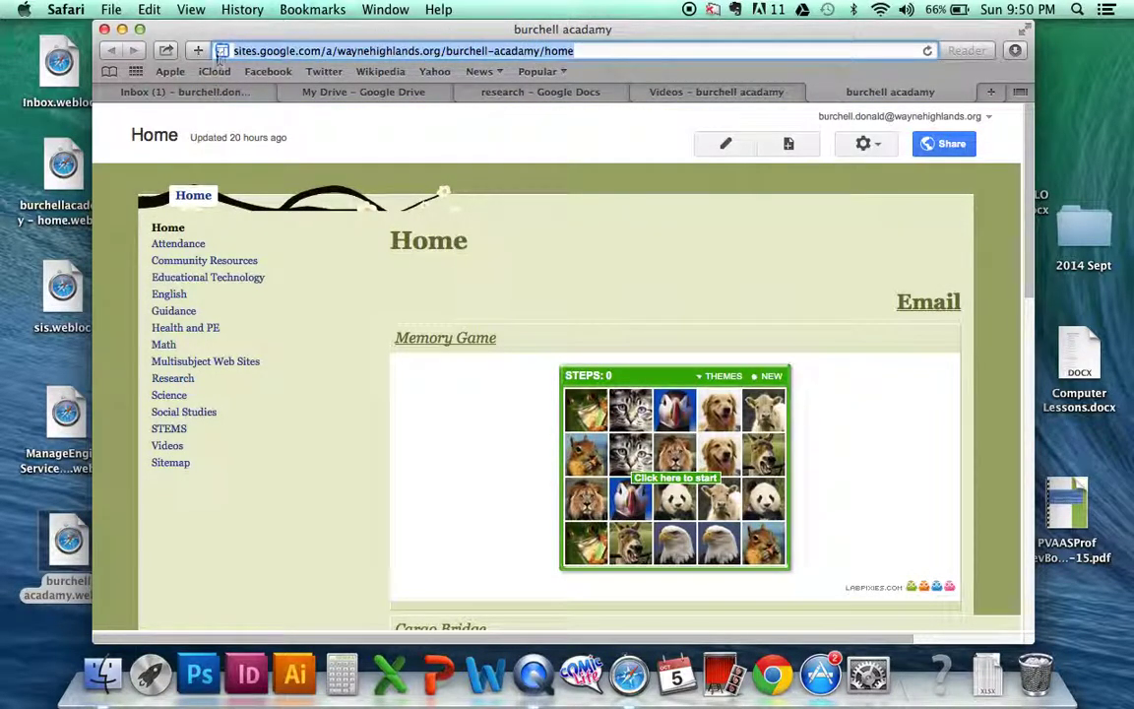
{"action": "key", "text": "super+c"}
{"action": "left_click", "coordinate": [775, 92]}
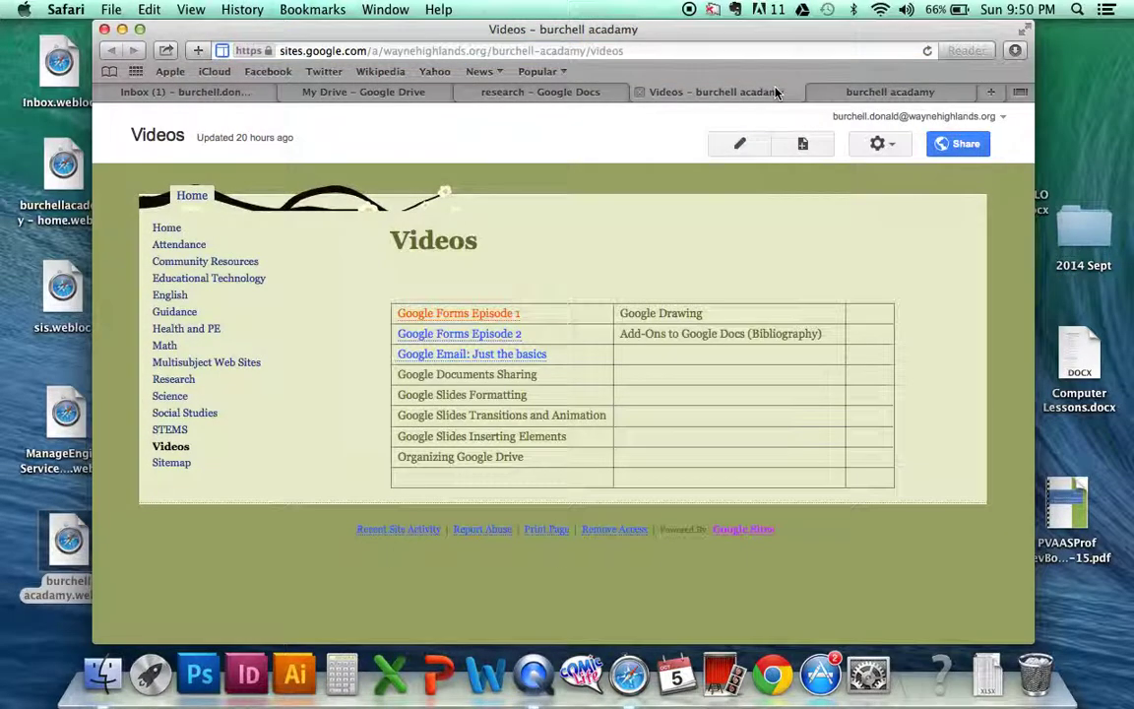
Cite the academy home page in EasyBib using the copied URL and add the updated MLA bibliography to the research document.
{"action": "left_click", "coordinate": [575, 91]}
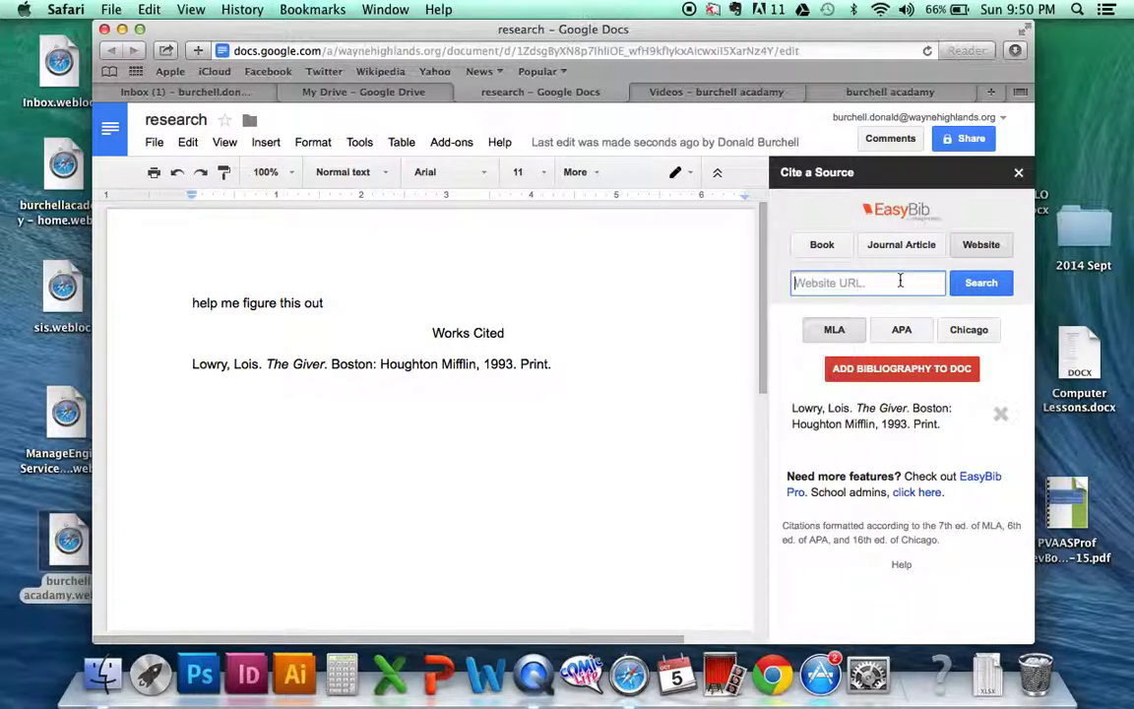
{"action": "key", "text": "super+v"}
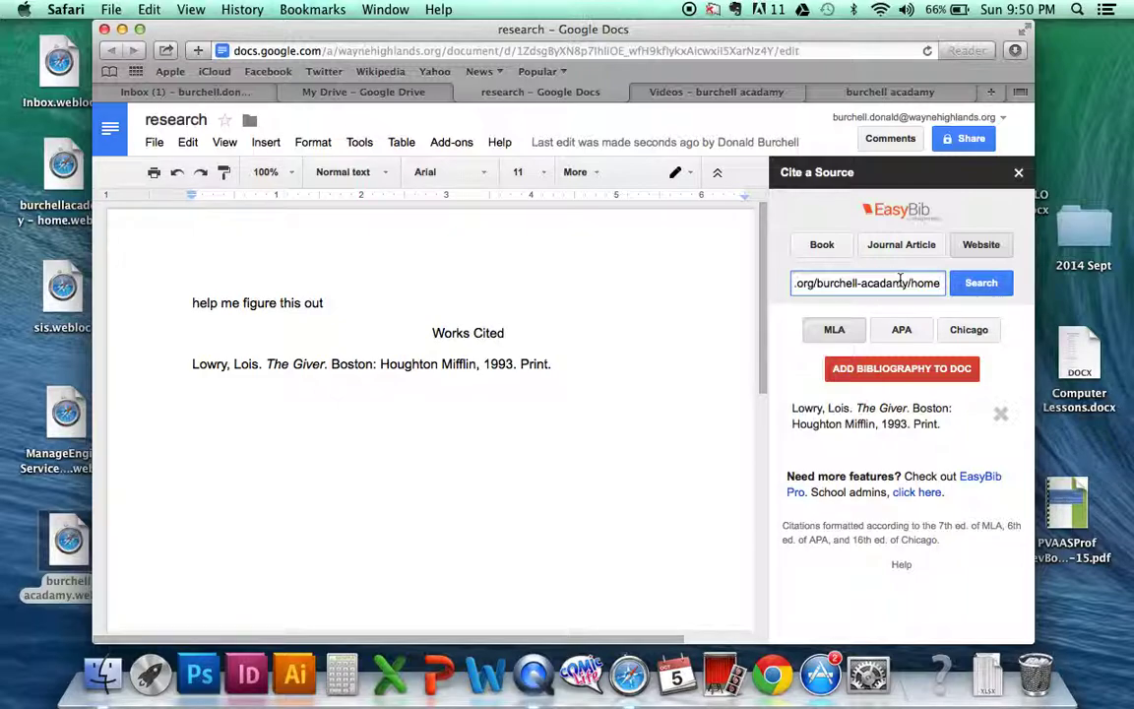
{"action": "left_click", "coordinate": [989, 286]}
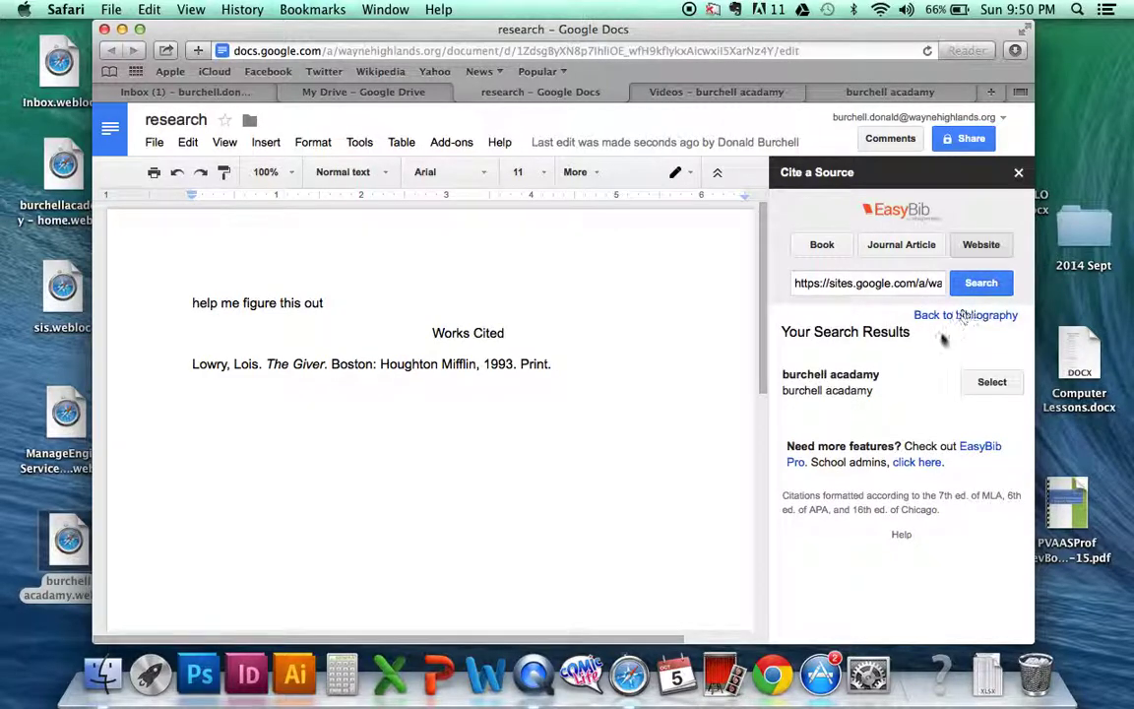
{"action": "left_click", "coordinate": [992, 383]}
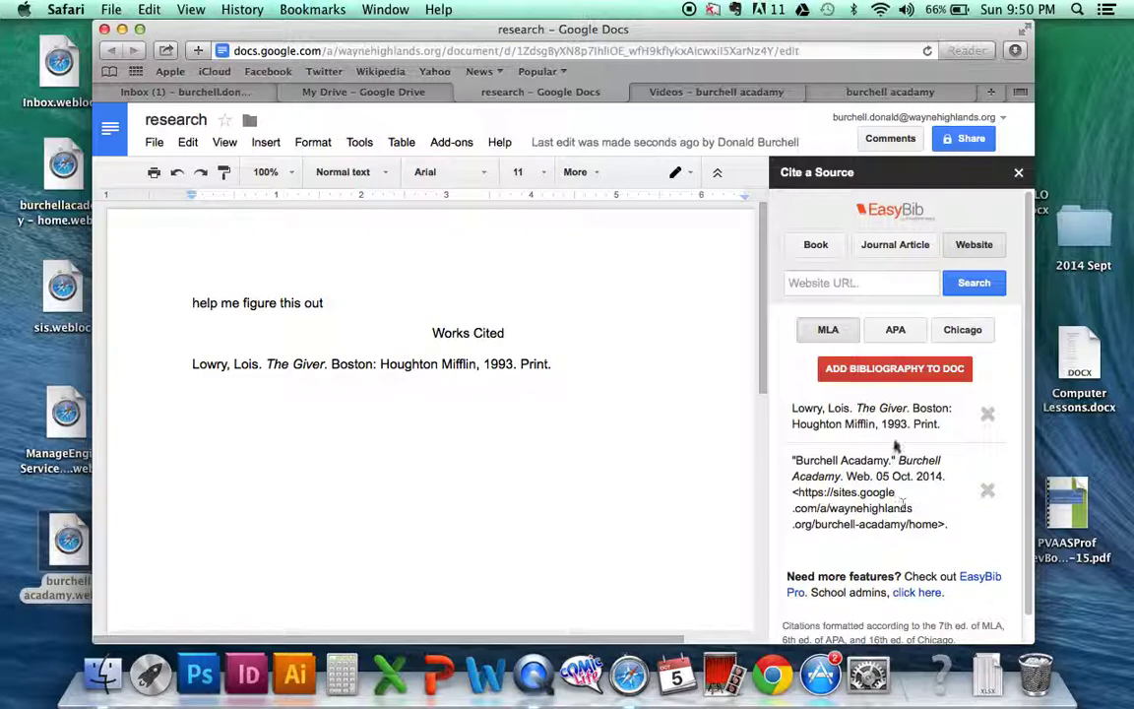
{"action": "left_click", "coordinate": [877, 373]}
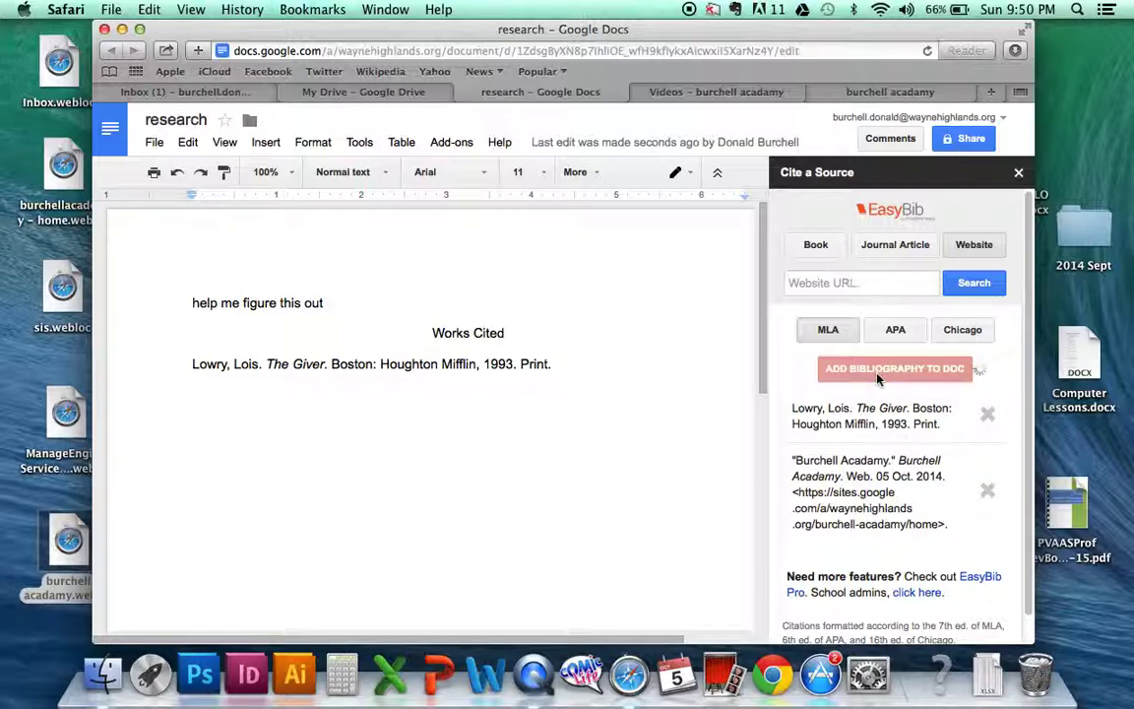